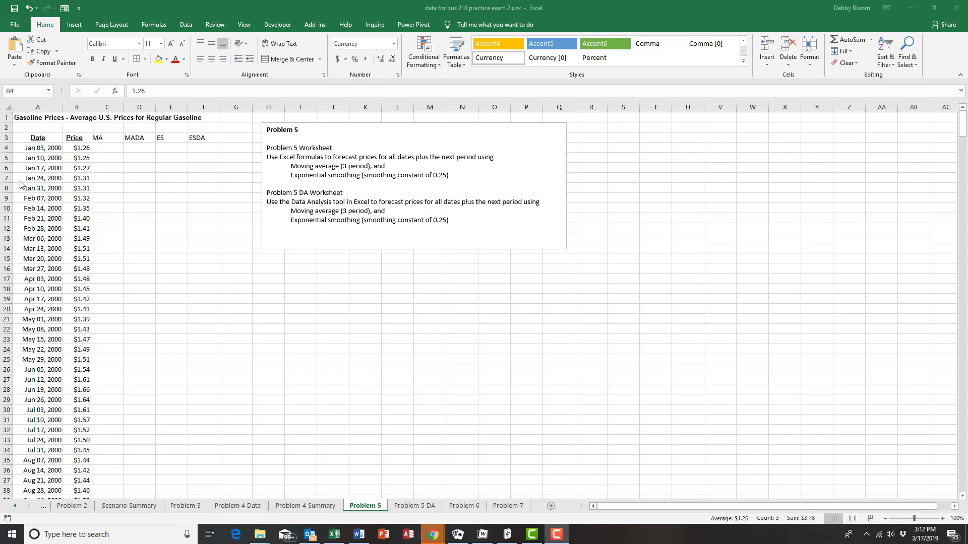
key("shift+Down")
key("shift+Down")
left_click(112, 179)
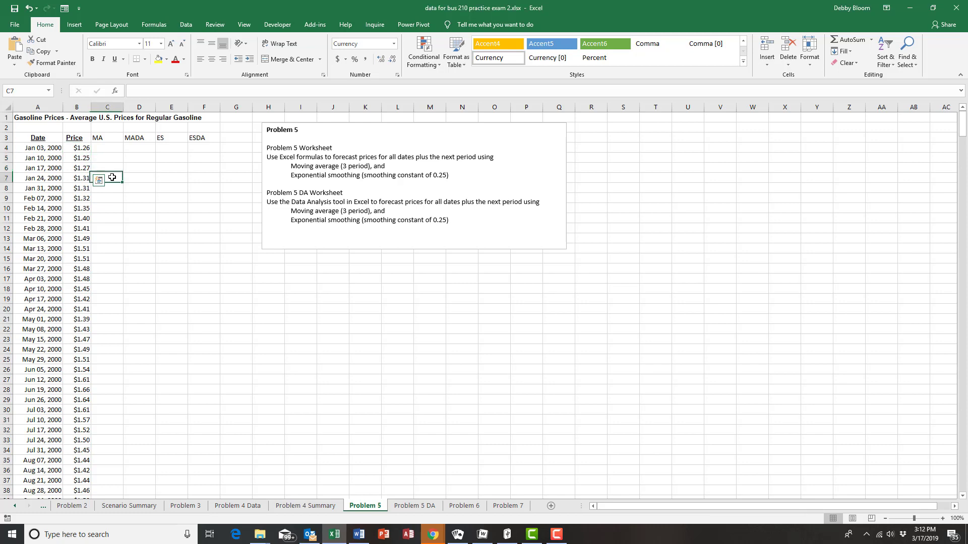
left_click_drag(18, 179, 81, 178)
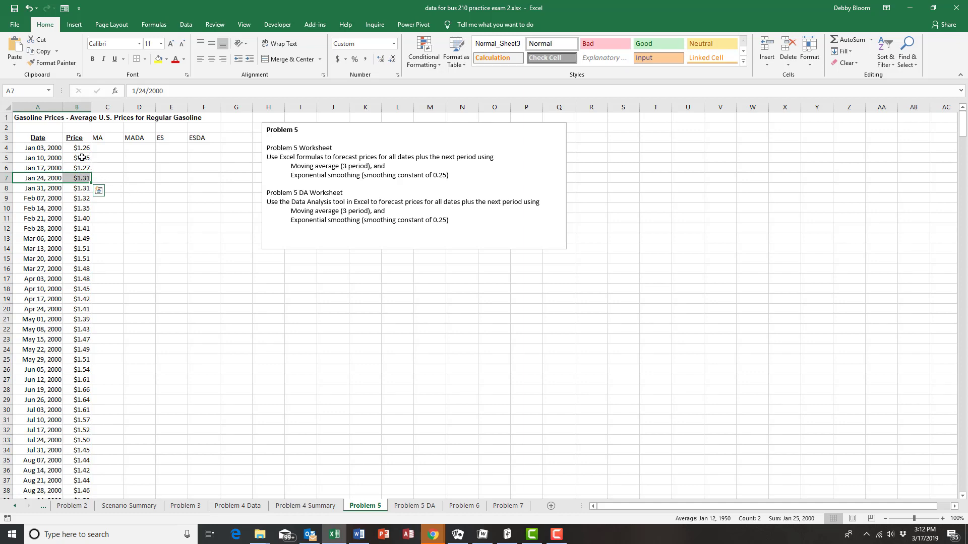
Step: Enter the three-period moving average formula =AVERAGE(B4:B6) in cell C7 for Jan 24, 2000
left_click(107, 179)
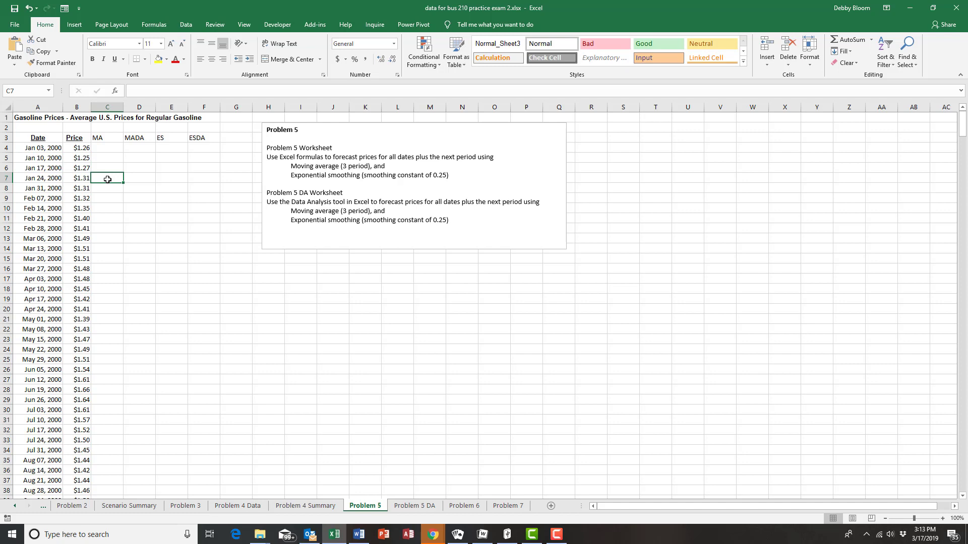
type("=average(")
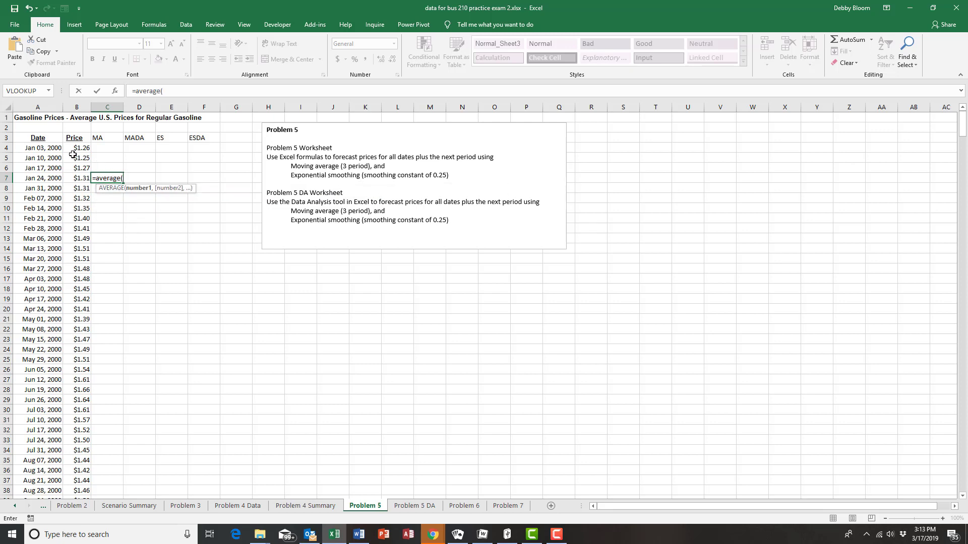
left_click_drag(80, 148, 80, 164)
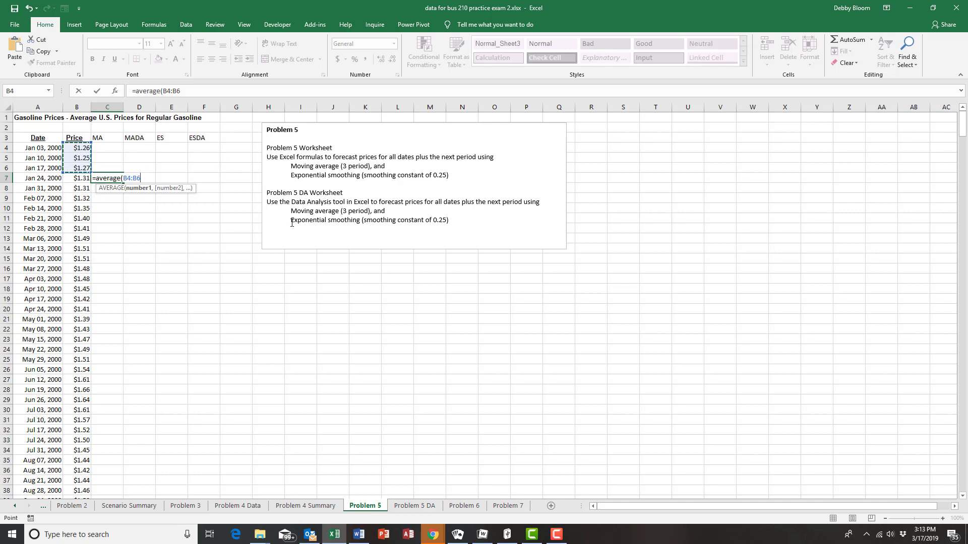
type(")")
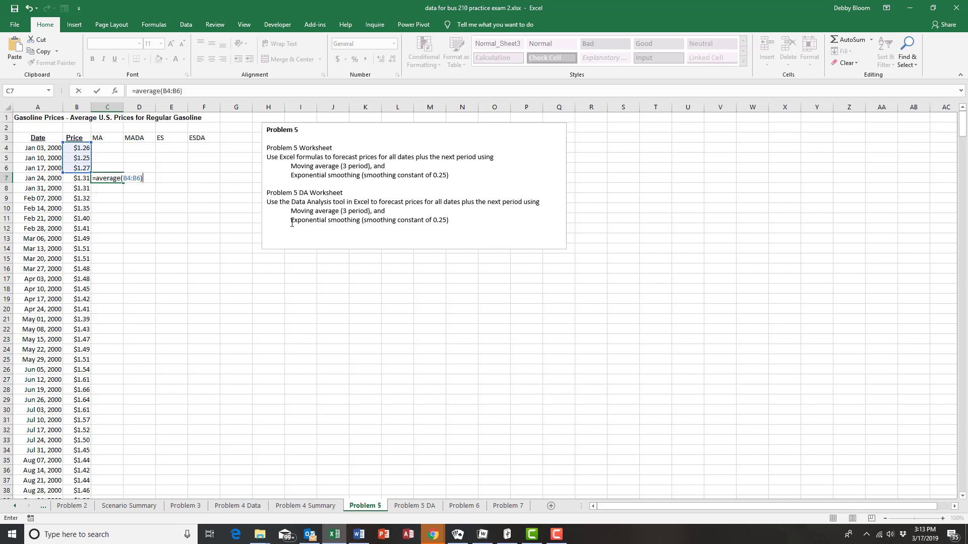
key("Return")
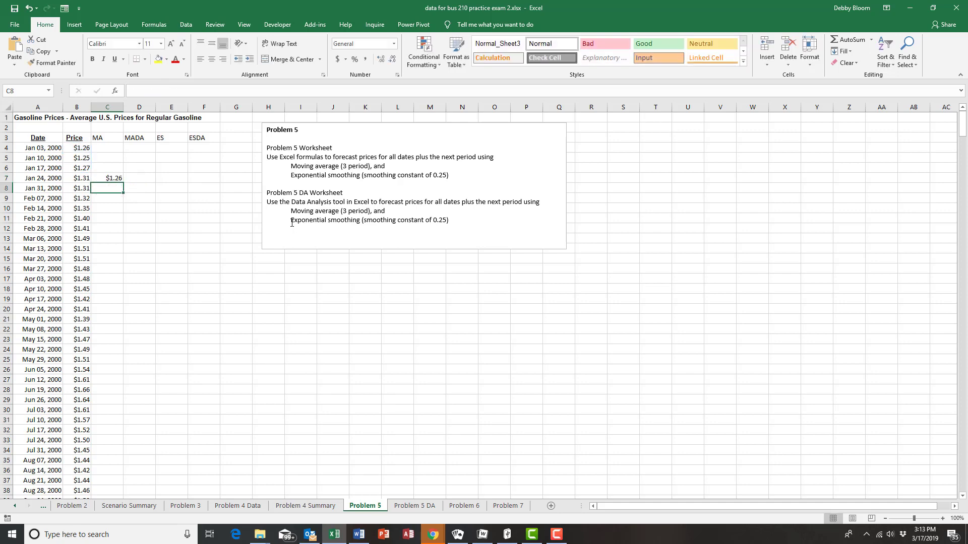
Step: Fill the moving average formula from C7 down the MA column to the Sep 06, 2010 row
left_click(120, 179)
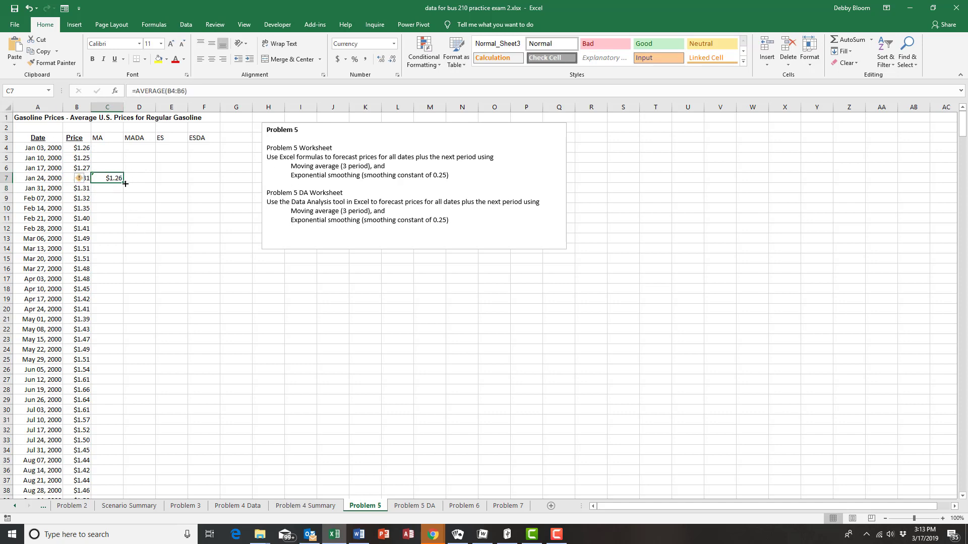
double_click(125, 184)
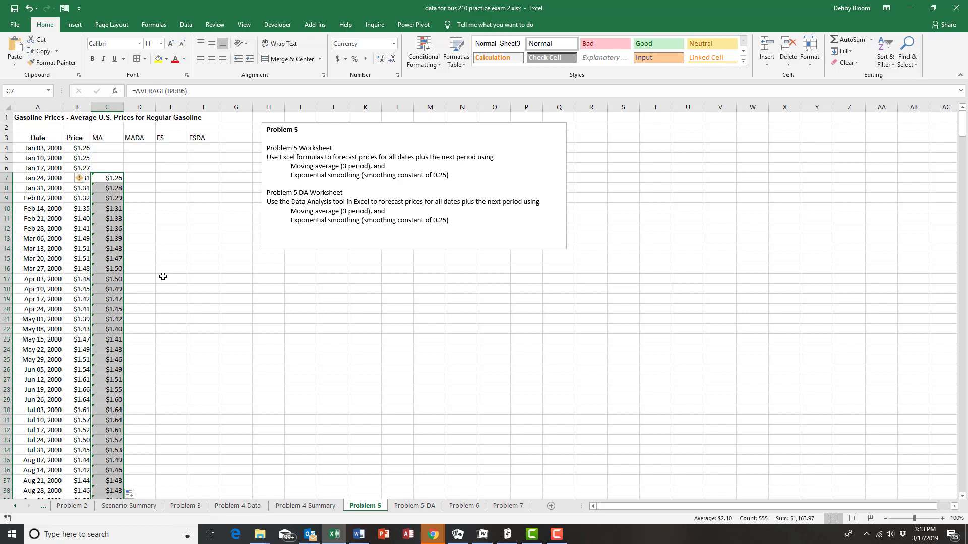
scroll(162, 276, "down", 4)
scroll(162, 276, "down", 7)
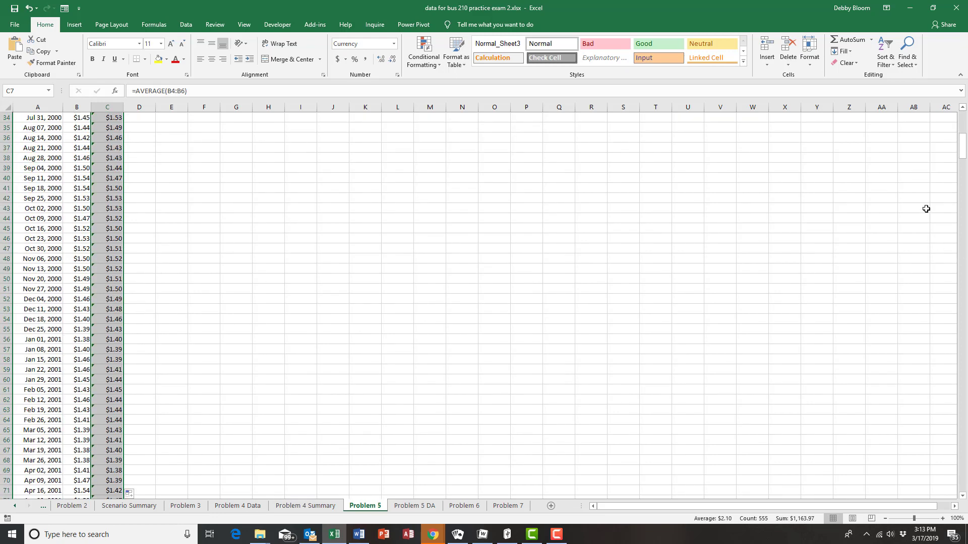
left_click_drag(963, 146, 965, 511)
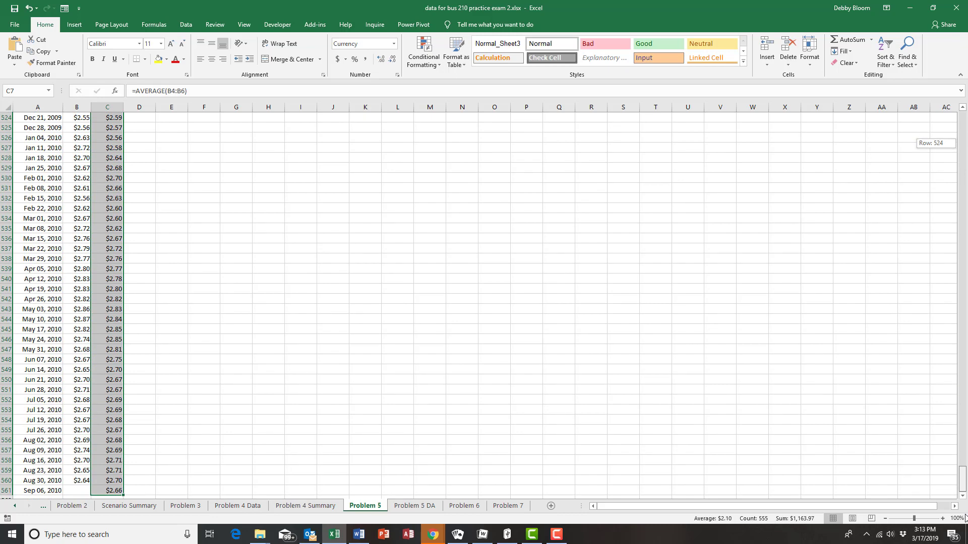
left_click_drag(966, 444, 935, 87)
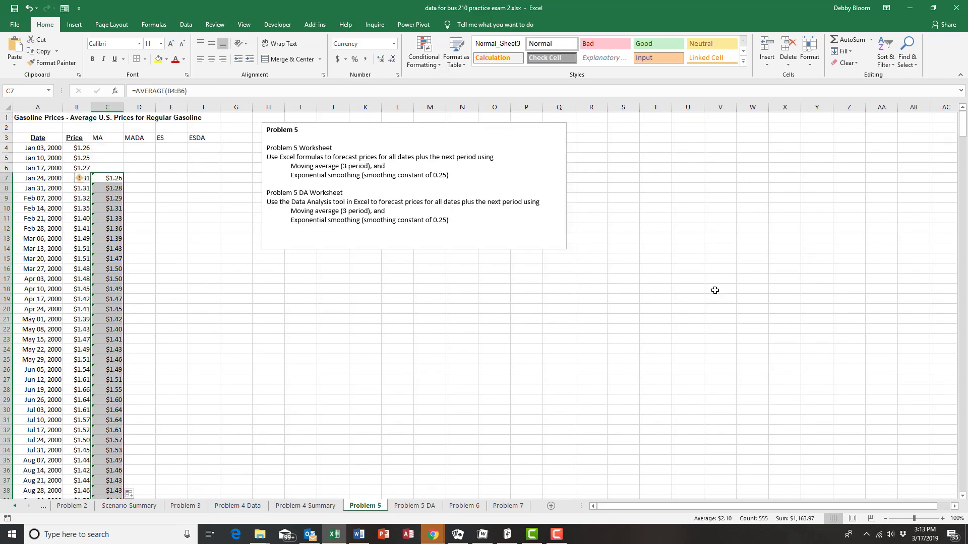
Step: Check in the Excel add-in settings that the Analysis ToolPak is enabled
left_click(144, 149)
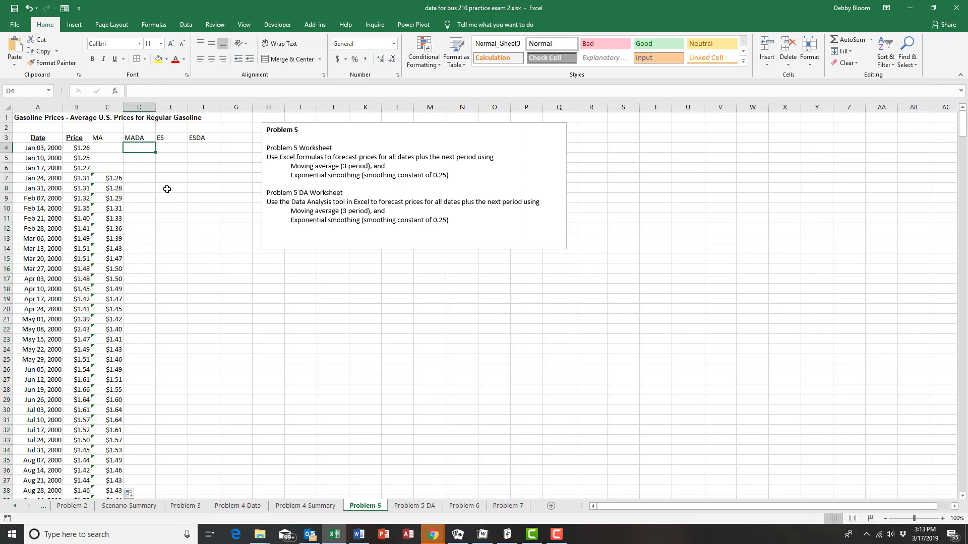
left_click(185, 25)
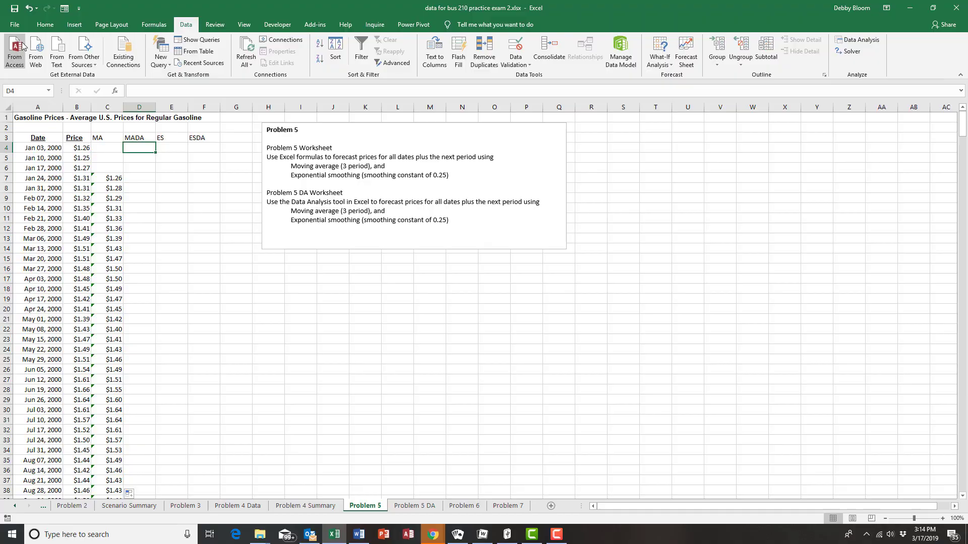
left_click(14, 24)
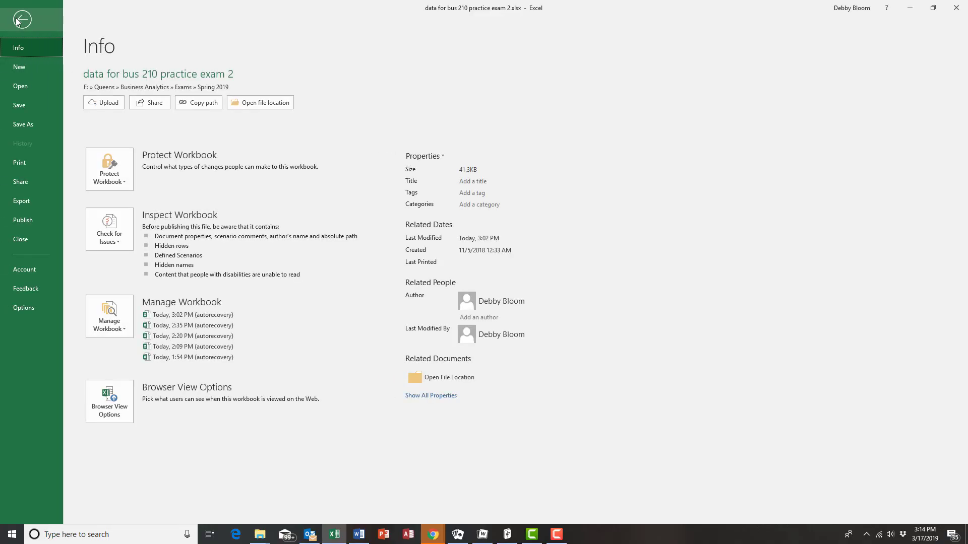
left_click(35, 311)
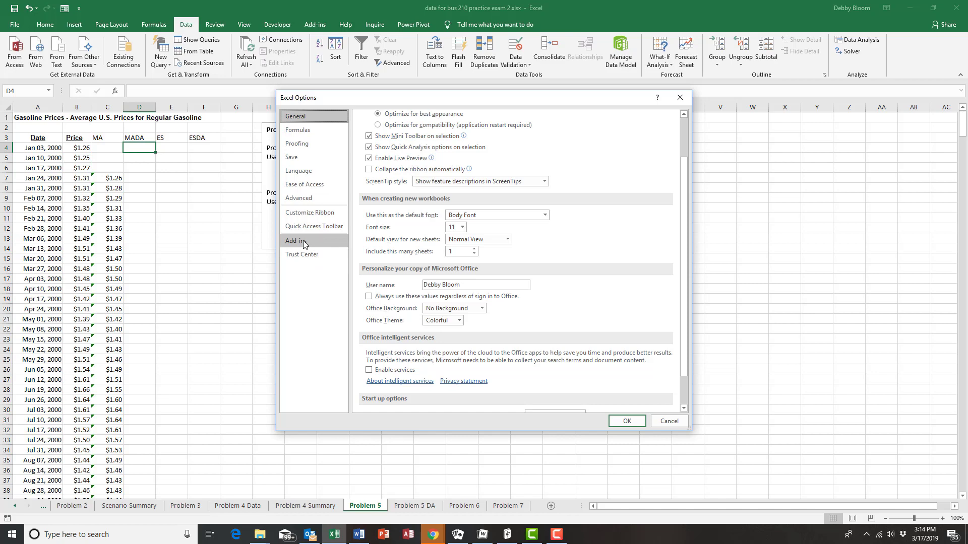
left_click(307, 241)
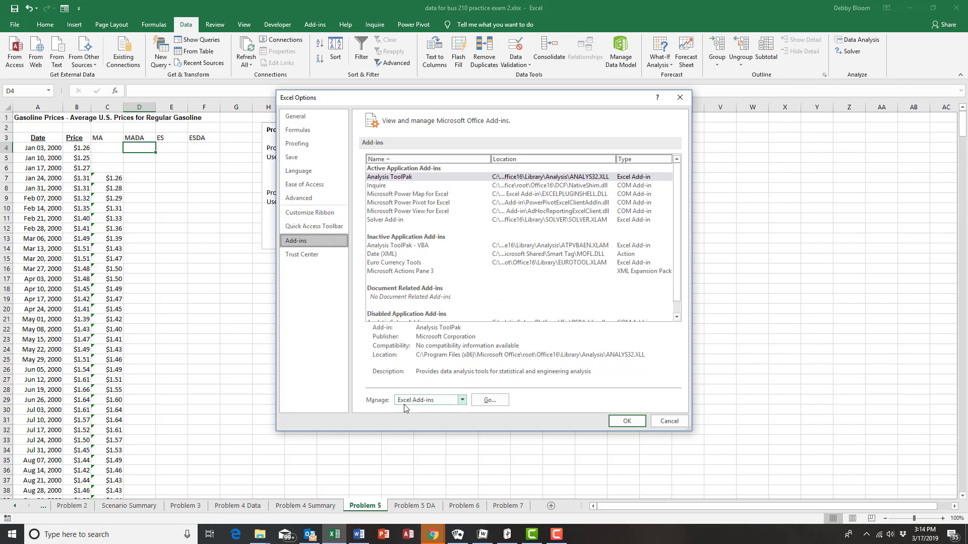
left_click(490, 401)
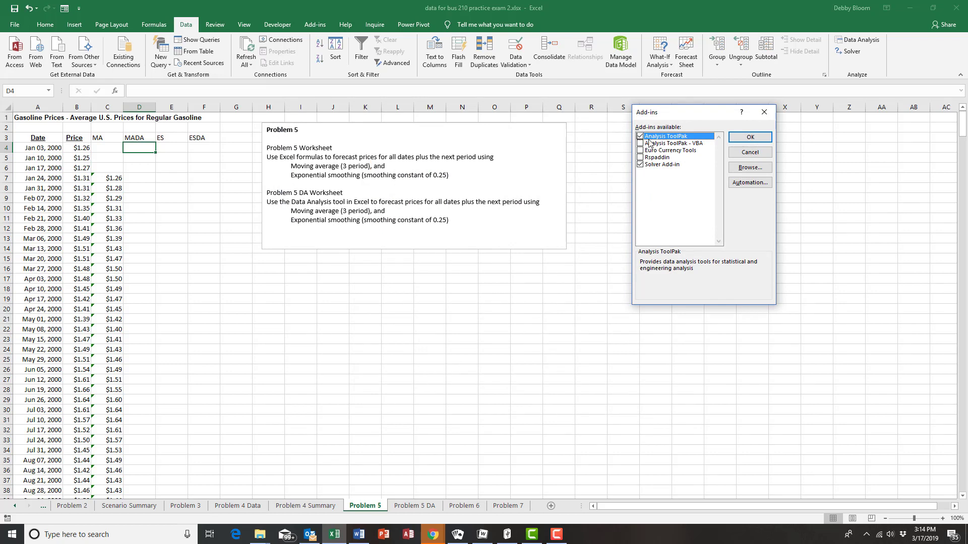
left_click(749, 137)
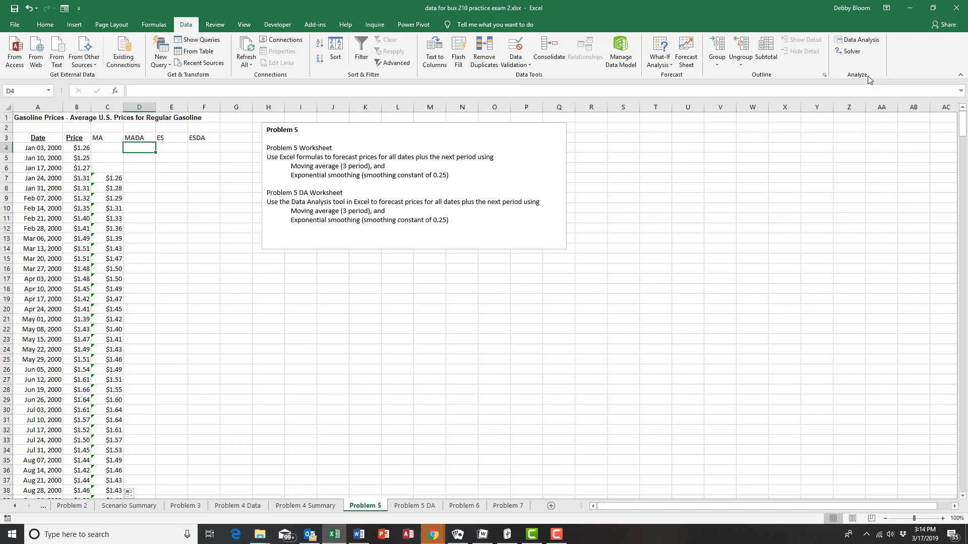
Step: Set up a Data Analysis Moving Average with input range B3:B560, labels in the first row and an interval of 3
left_click(870, 39)
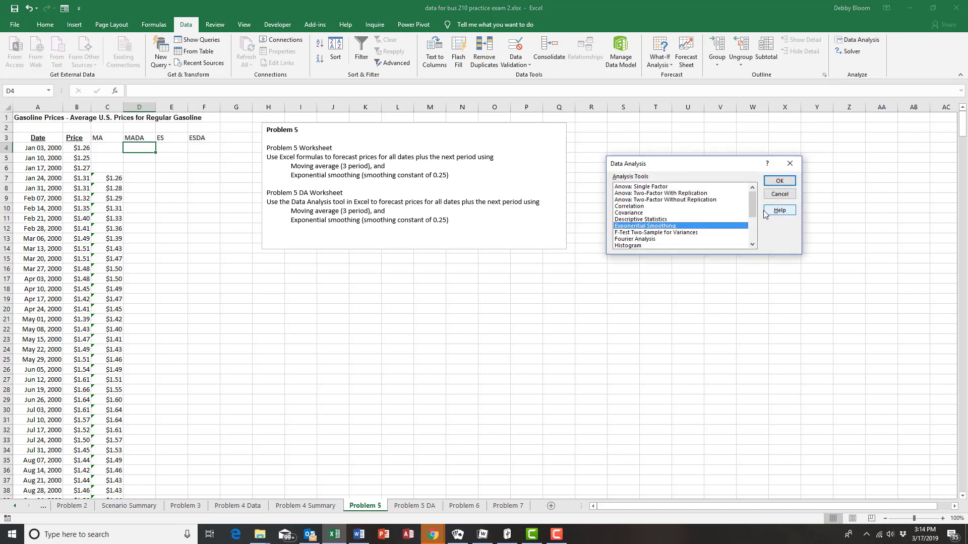
left_click_drag(753, 204, 754, 214)
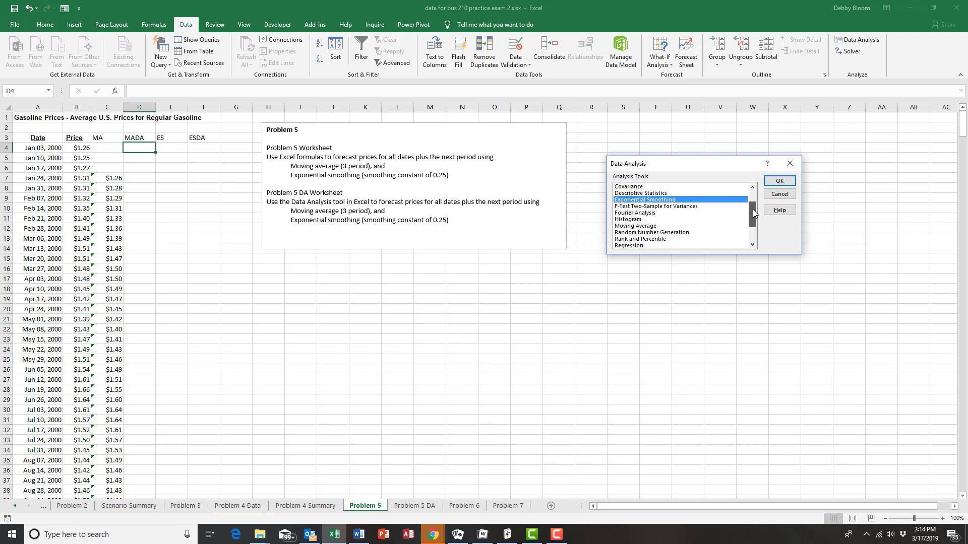
left_click(637, 227)
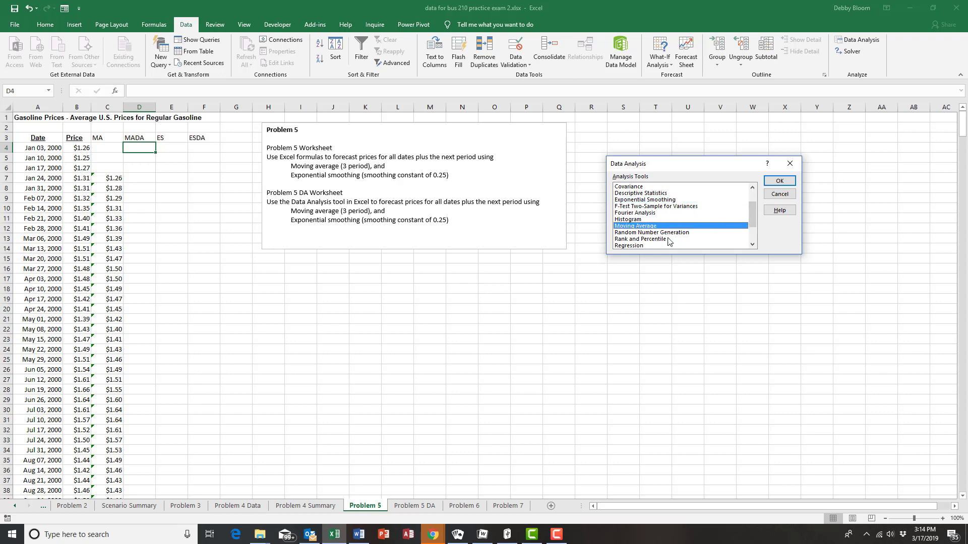
left_click(781, 182)
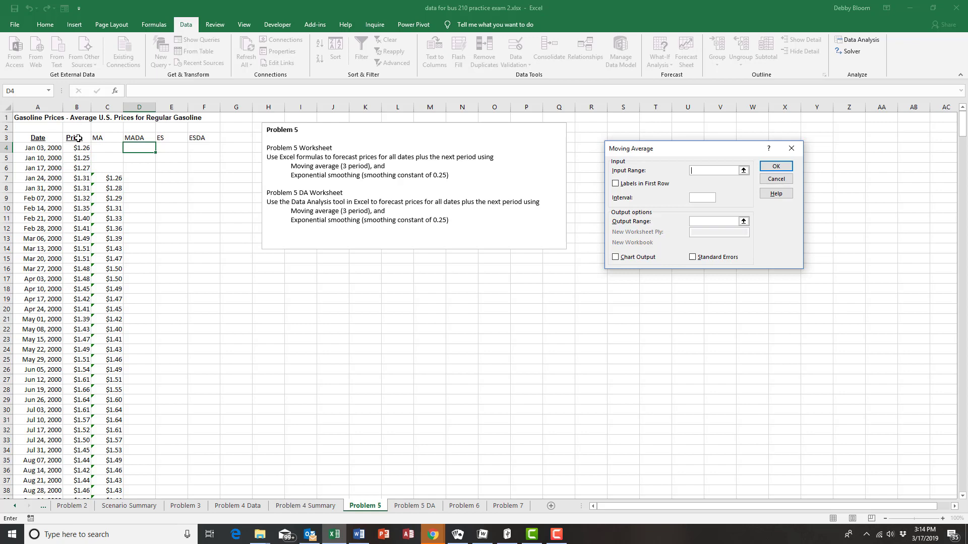
left_click_drag(77, 138, 73, 460)
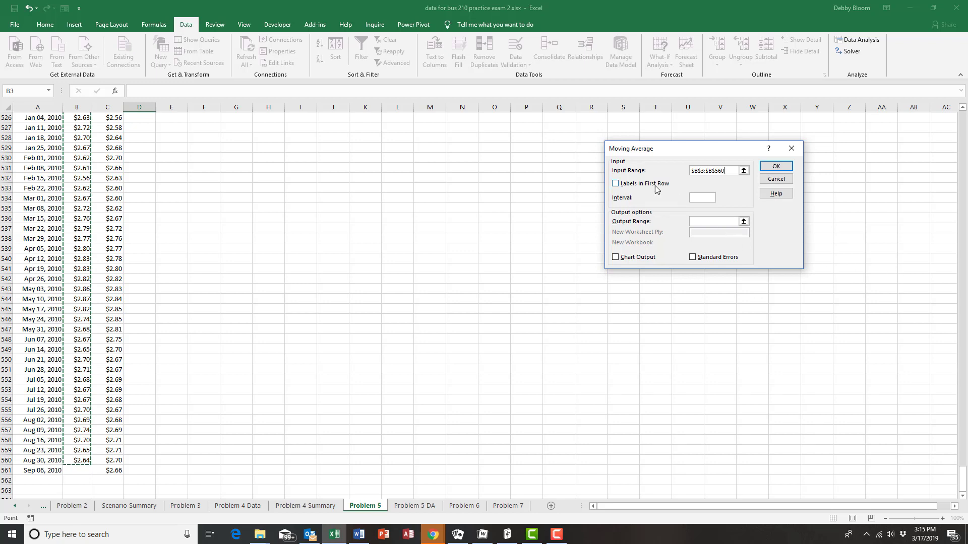
left_click(616, 184)
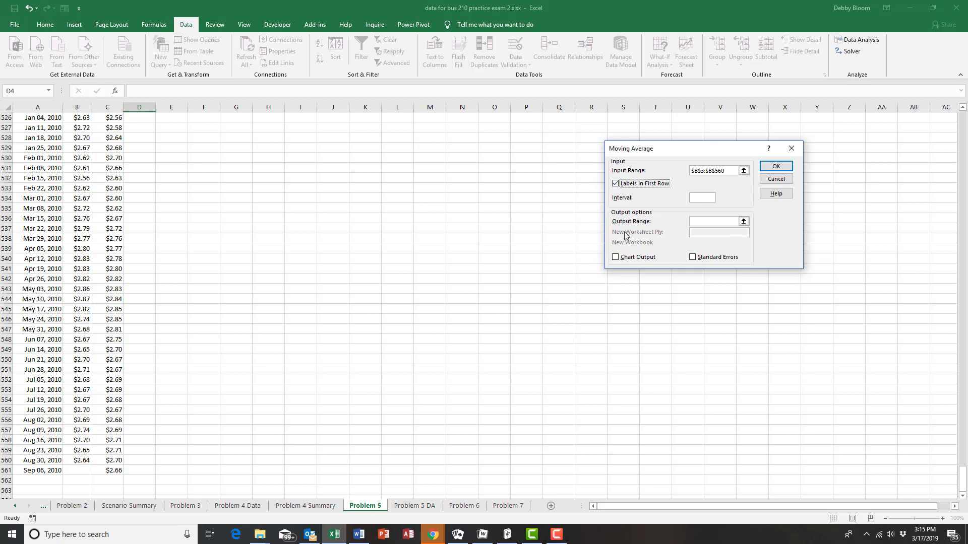
left_click(699, 200)
left_click(725, 170)
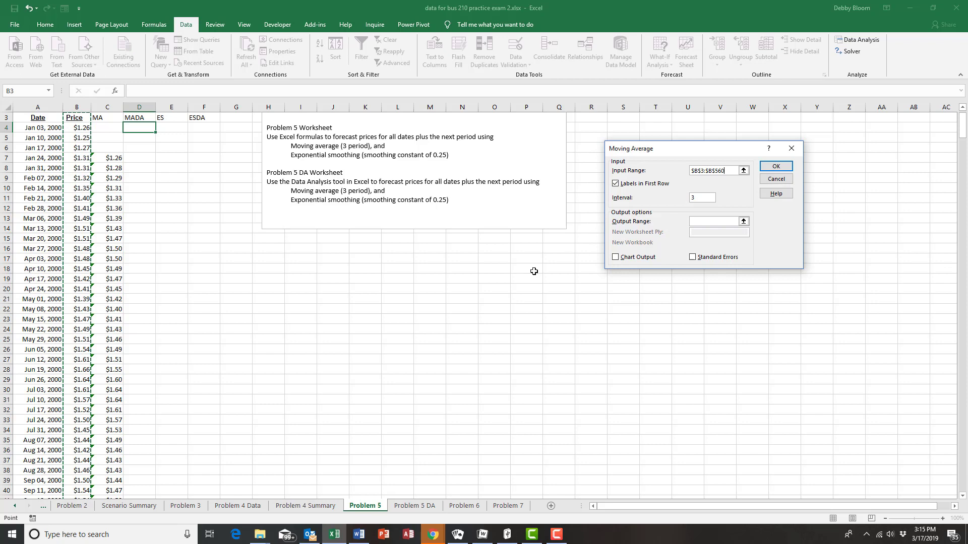
Step: Set the moving average output range to start at D5 in the MADA column and run the analysis
left_click(716, 222)
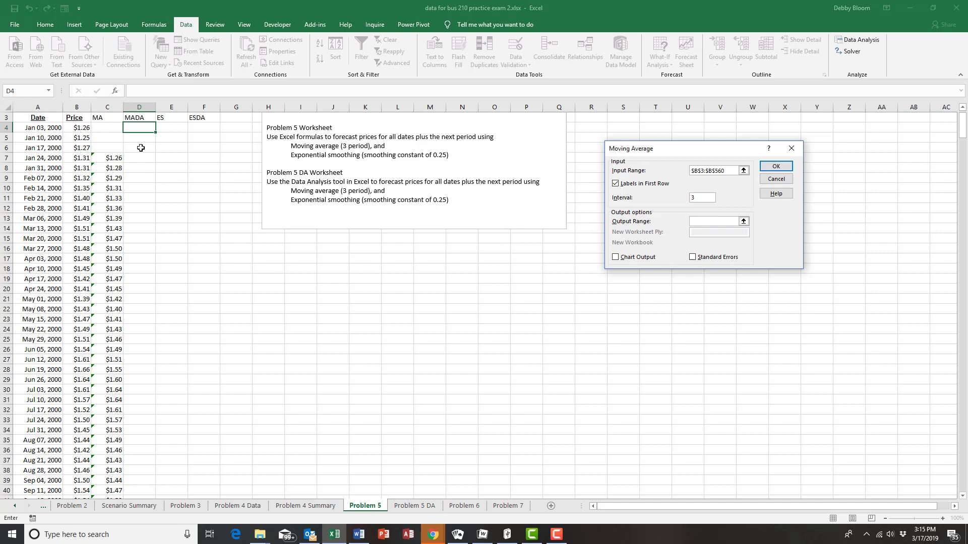
left_click(138, 137)
left_click(775, 168)
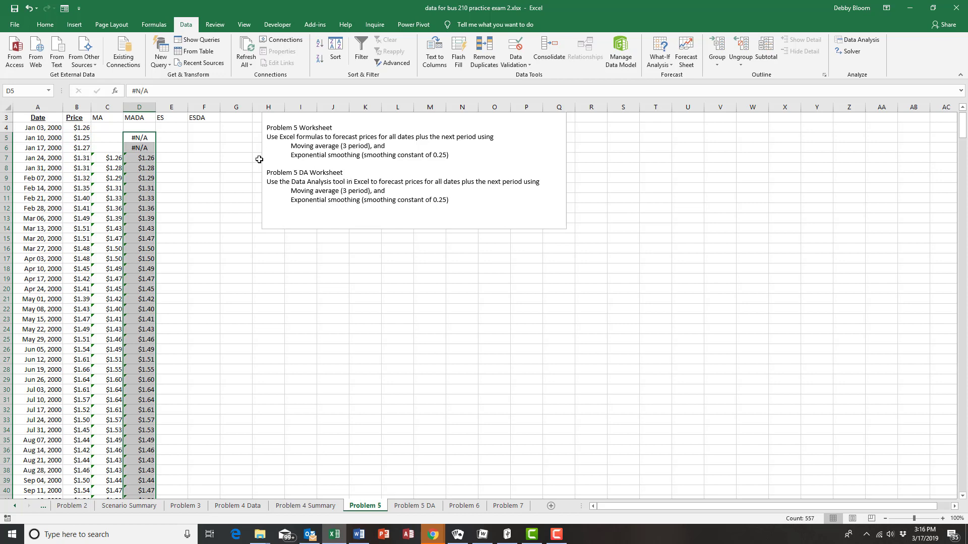
Step: Enter the initial exponential smoothing forecast =B4 in cell E5 of the ES column
left_click(170, 129)
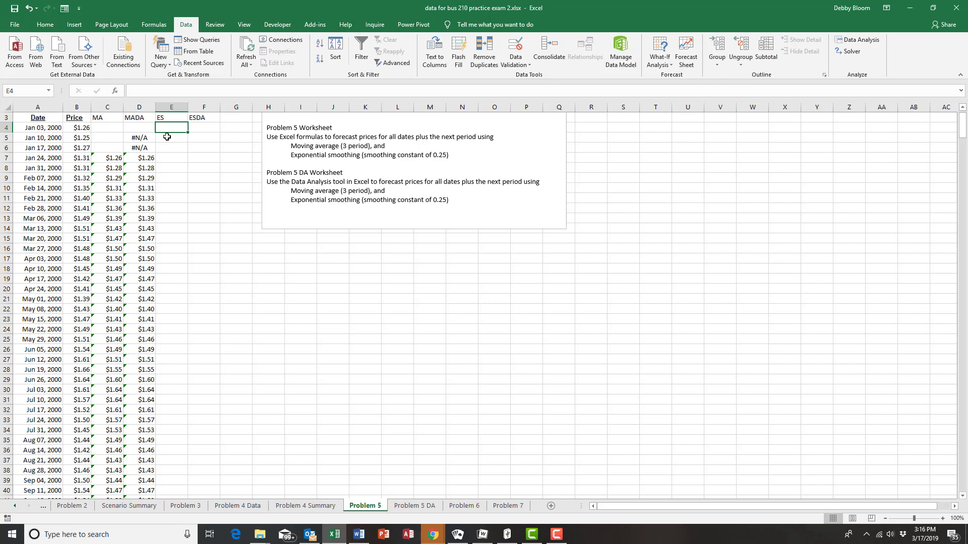
left_click(168, 138)
type("=")
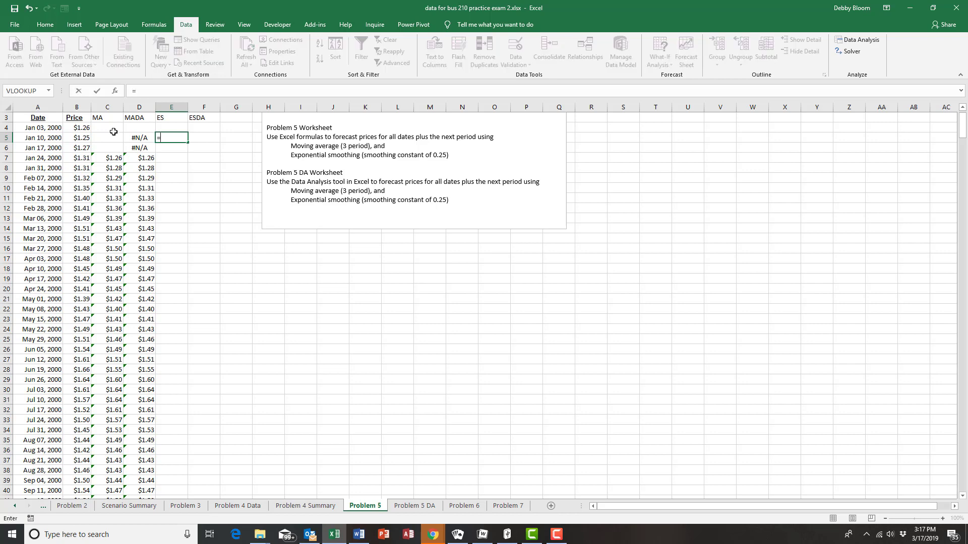
left_click(80, 127)
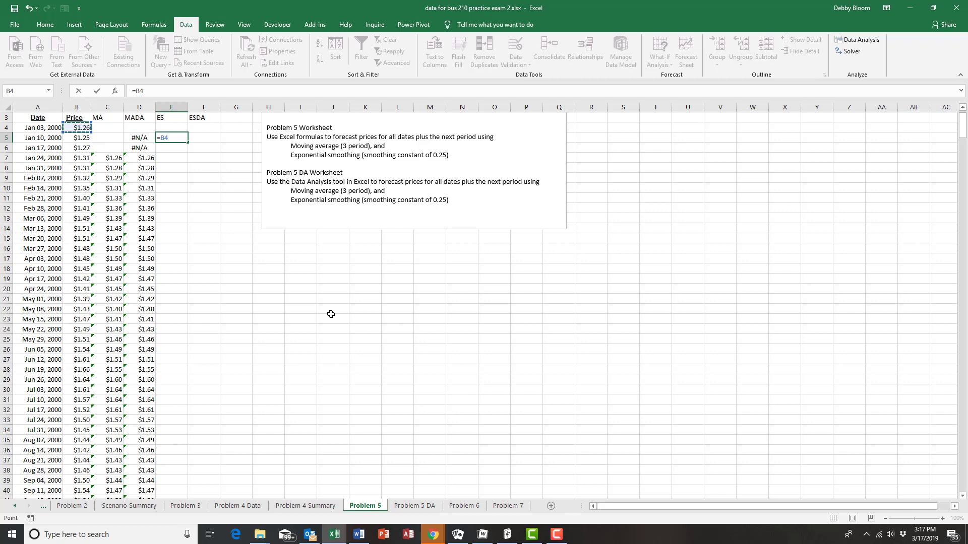
key("Return")
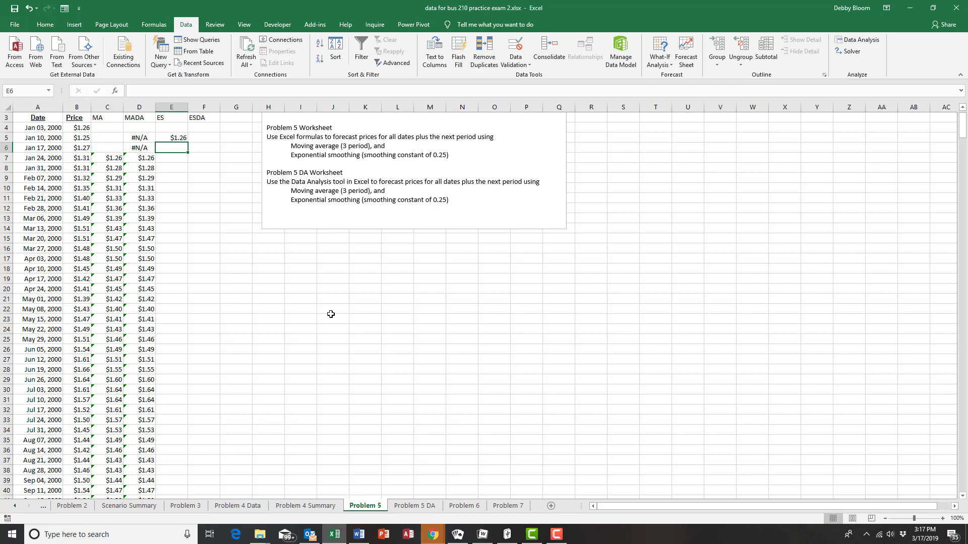
left_click(79, 138)
left_click(175, 135)
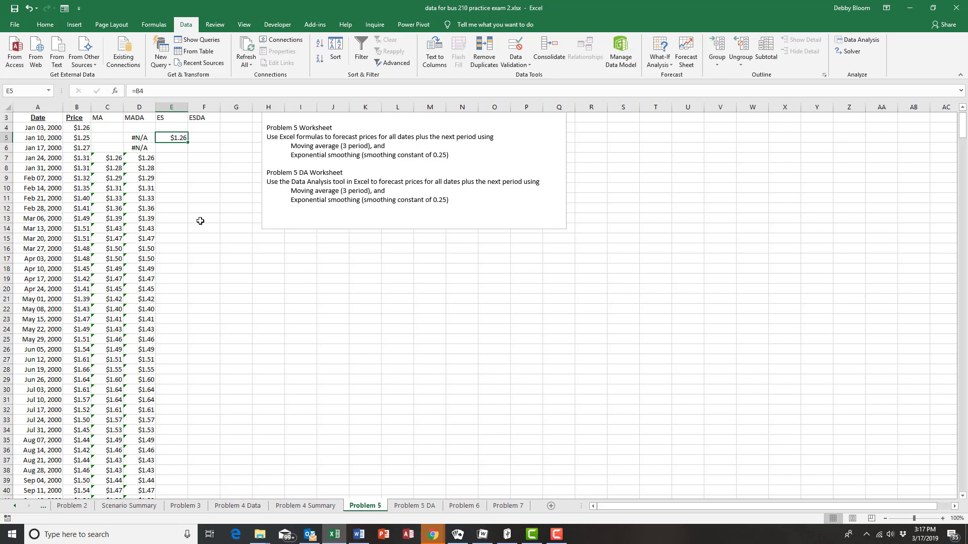
left_click(177, 149)
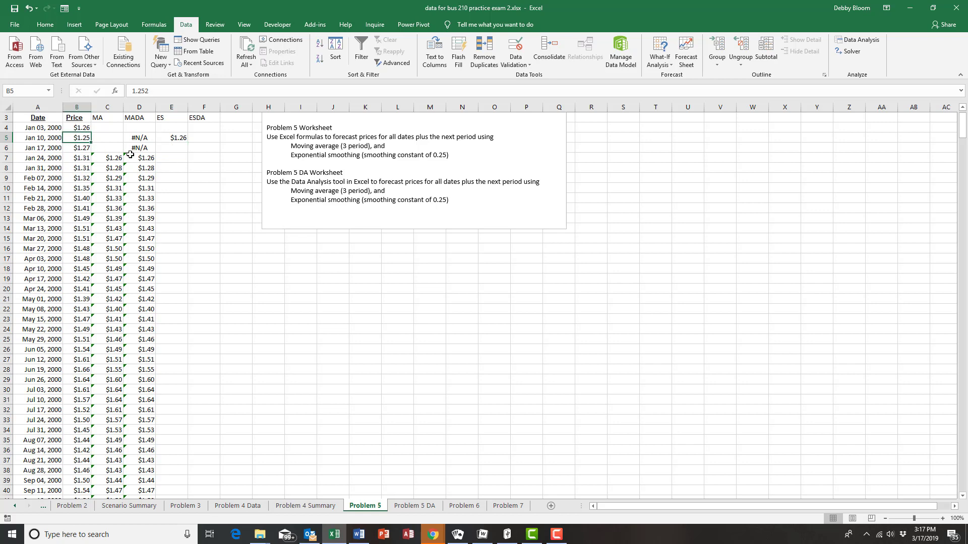
left_click(179, 141)
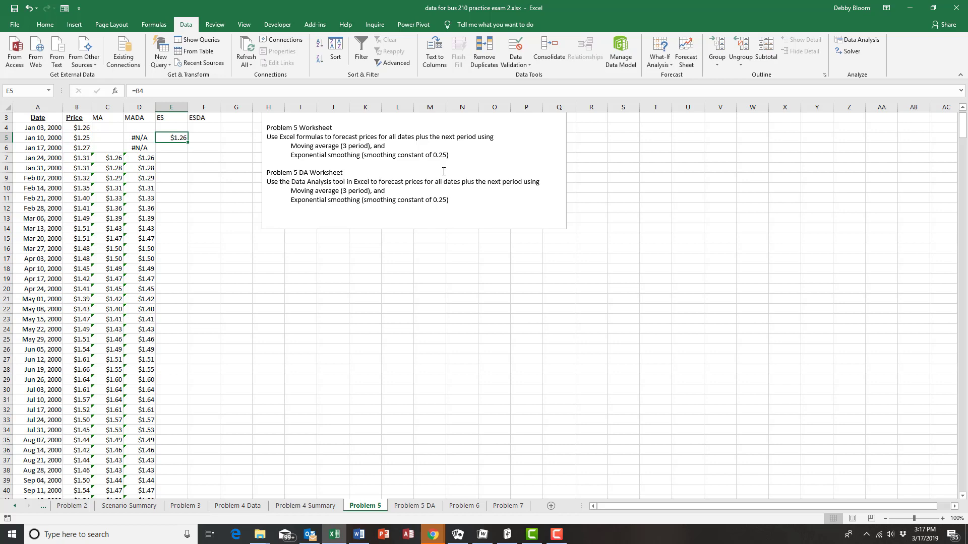
Step: Enter the exponential smoothing formula =B5*0.25+E5*(1-0.25) in cell E6 and fill it down the ES column
left_click(182, 148)
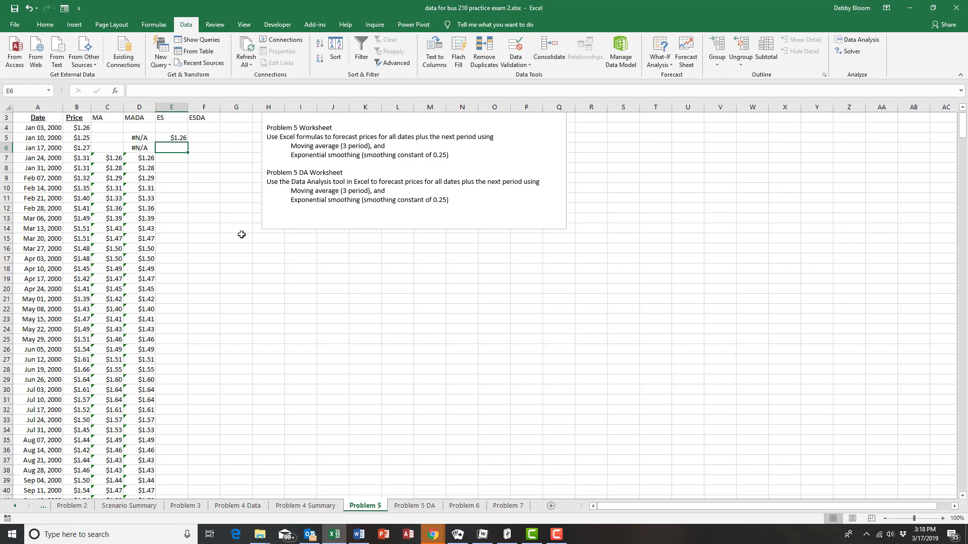
type("=")
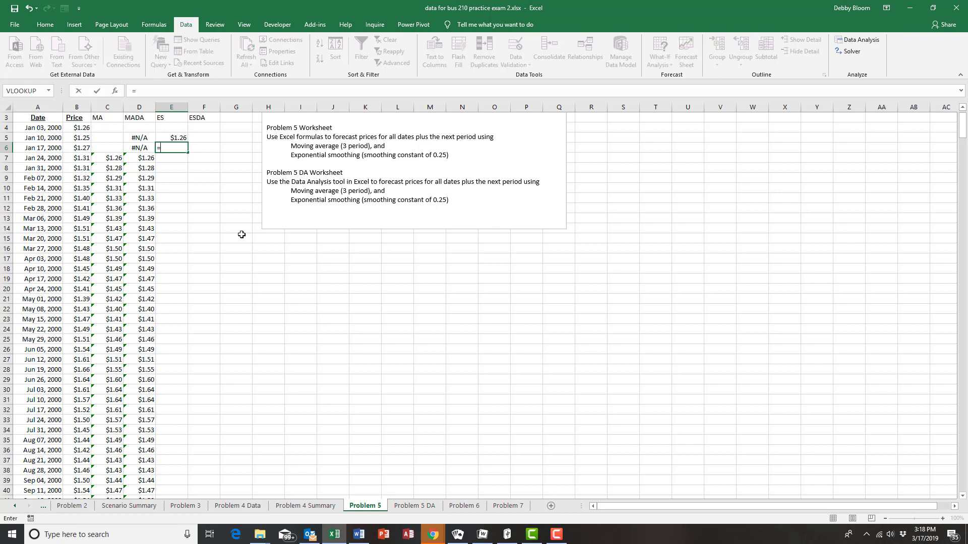
left_click(80, 138)
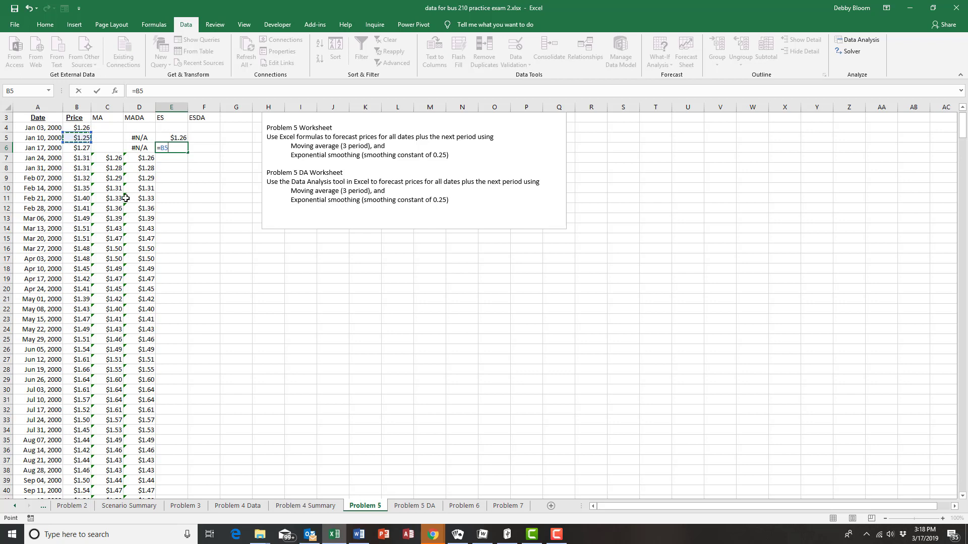
type("*.25+")
left_click(164, 137)
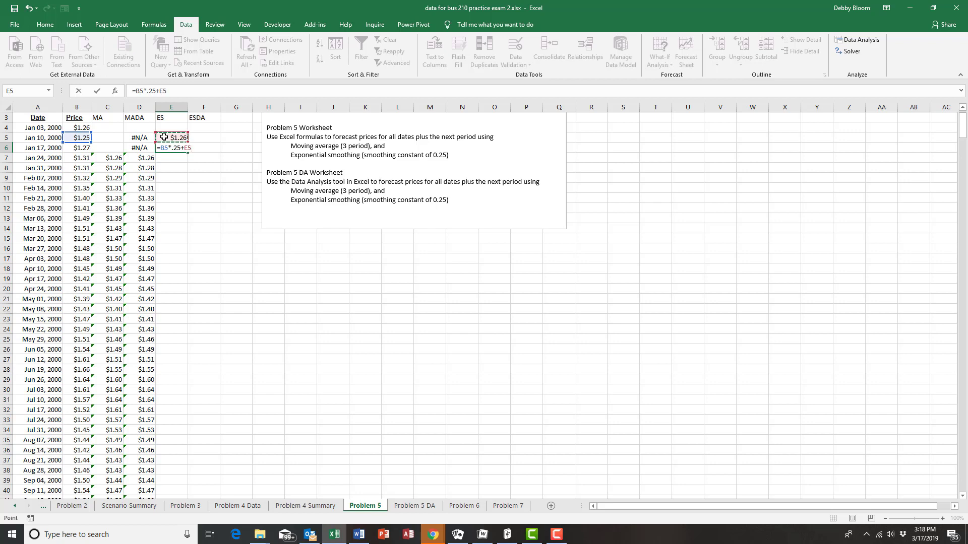
type("*")
type("(")
type("1-.25")
type("0")
key("BackSpace")
key("Return")
left_click(180, 148)
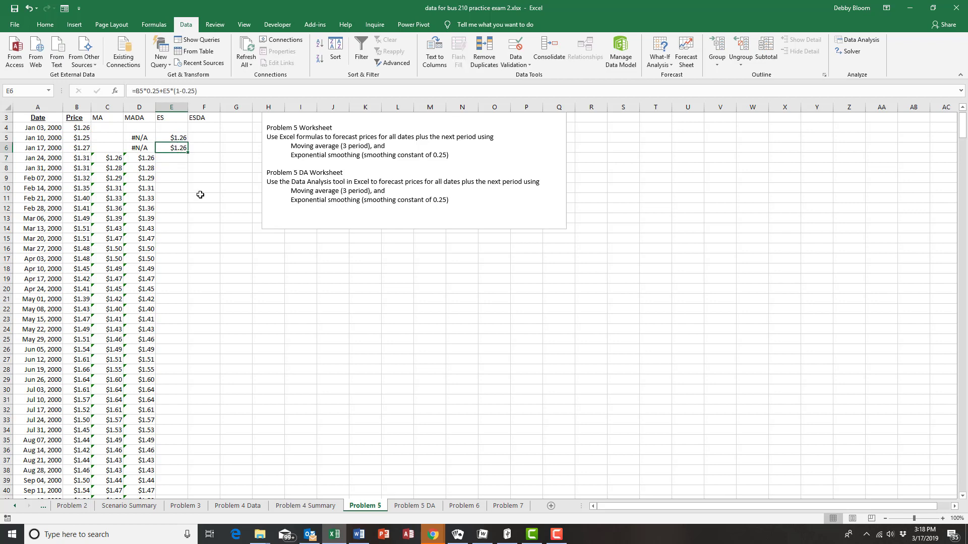
double_click(188, 154)
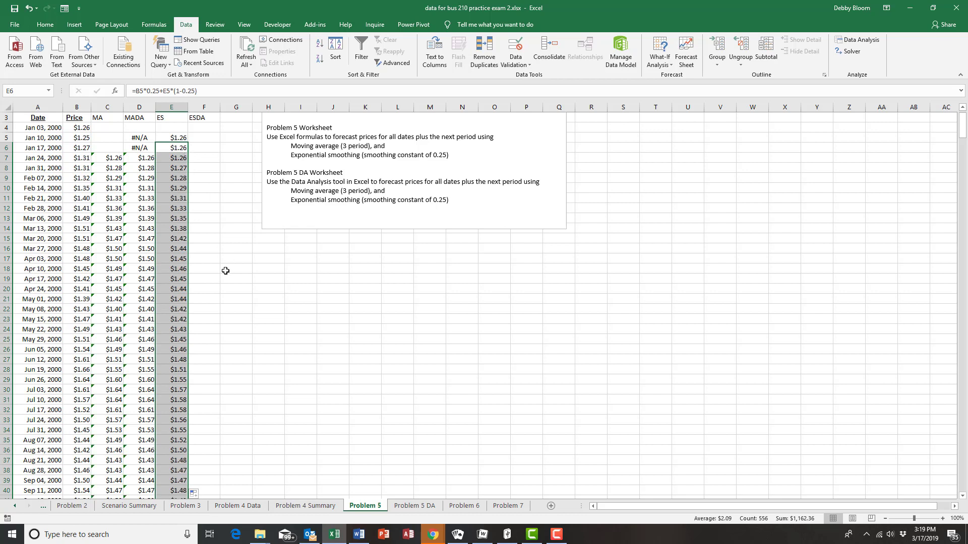
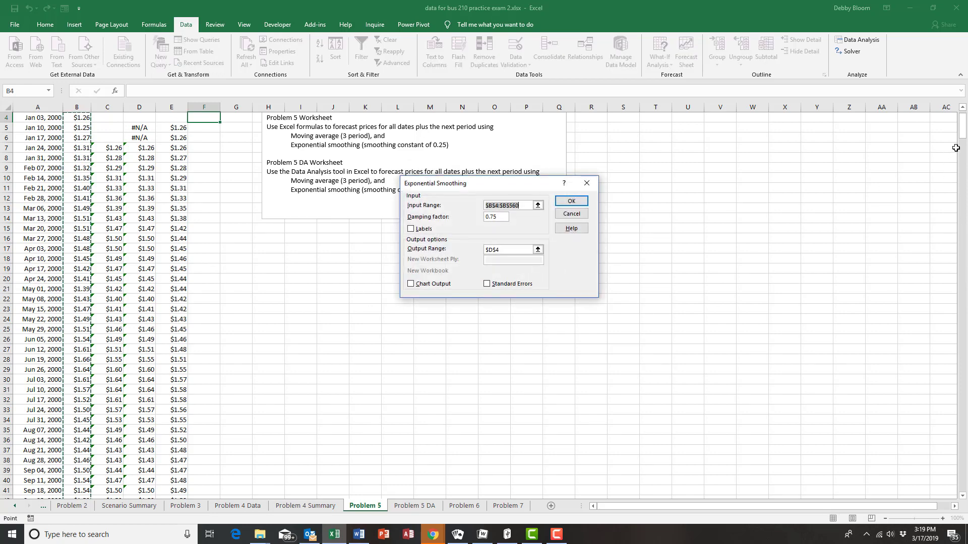
Step: Set the Exponential Smoothing input range to B3:B560 with labels included and a damping factor of .75
scroll(960, 132, "up", 1)
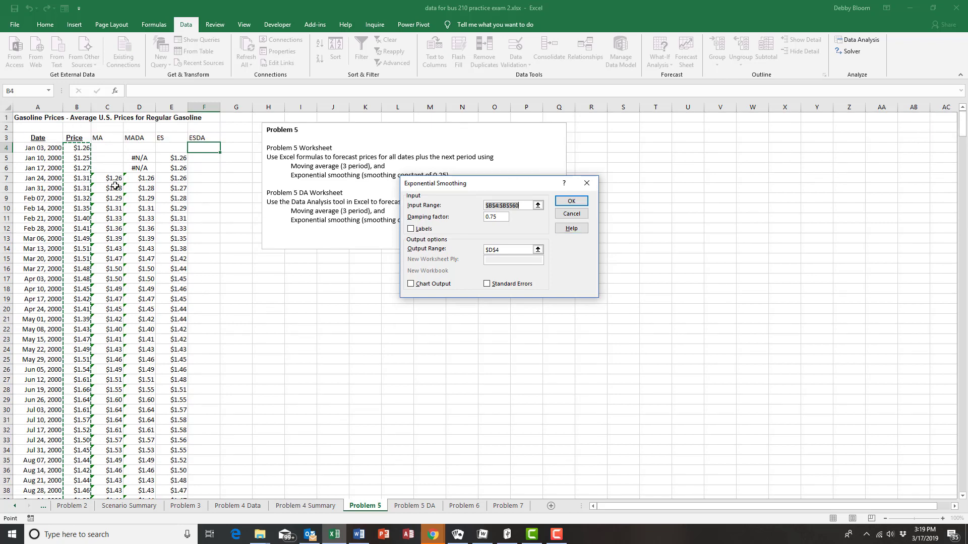
left_click(80, 137)
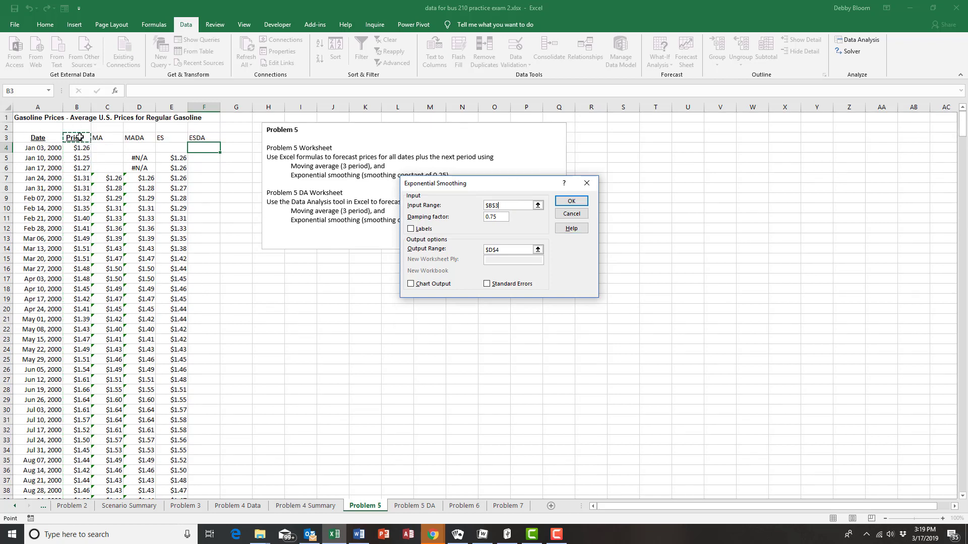
left_click_drag(79, 137, 82, 459)
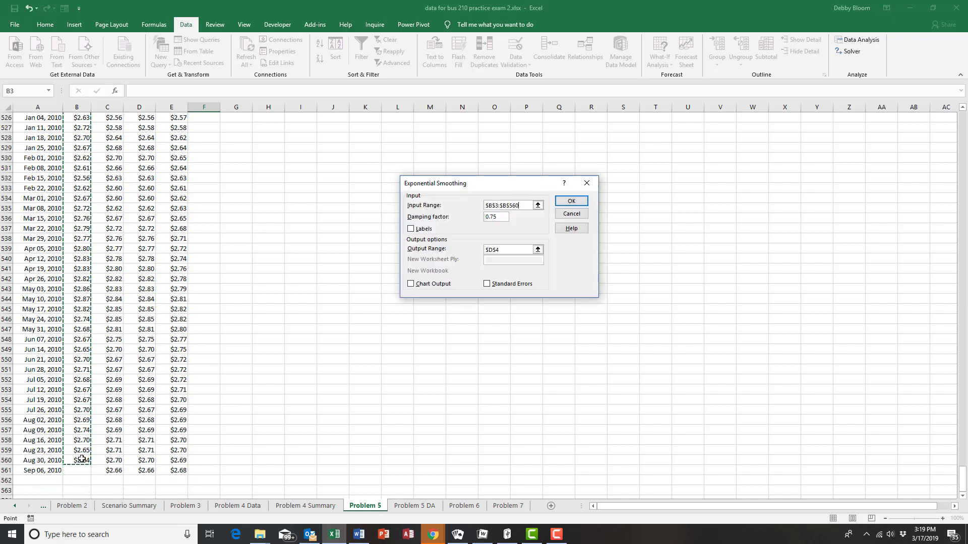
left_click(412, 230)
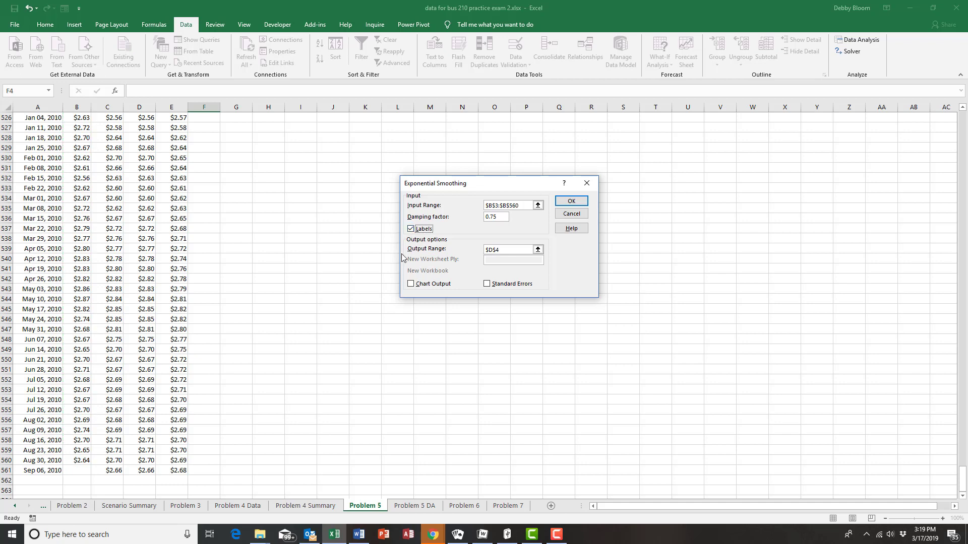
left_click_drag(504, 216, 484, 222)
type(".")
Step: Replace the exponential smoothing output range with cell F4 in the ESDA column and run the analysis
left_click(518, 248)
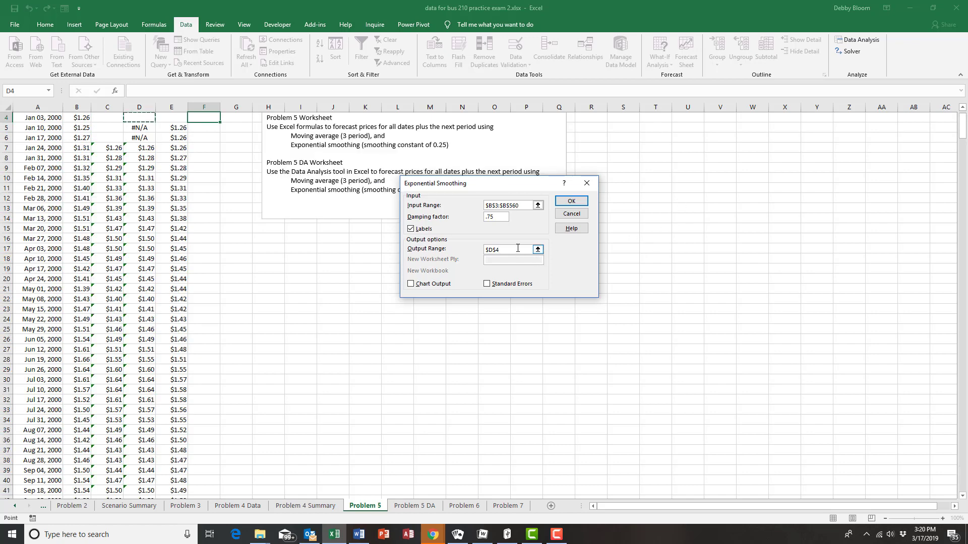
key("BackSpace")
key("BackSpace")
key("BackSpace")
key("BackSpace")
type("$")
scroll(898, 180, "up", 1)
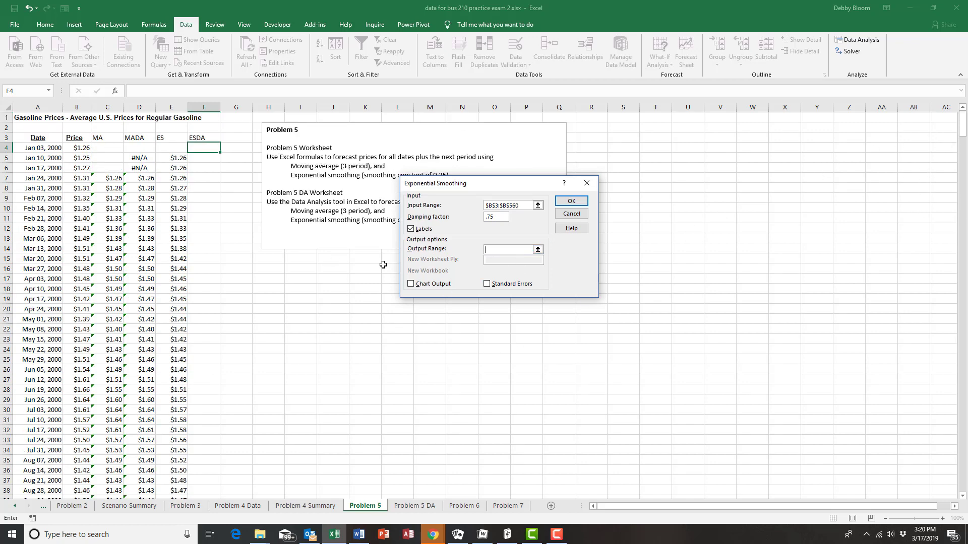
left_click(214, 147)
left_click(569, 202)
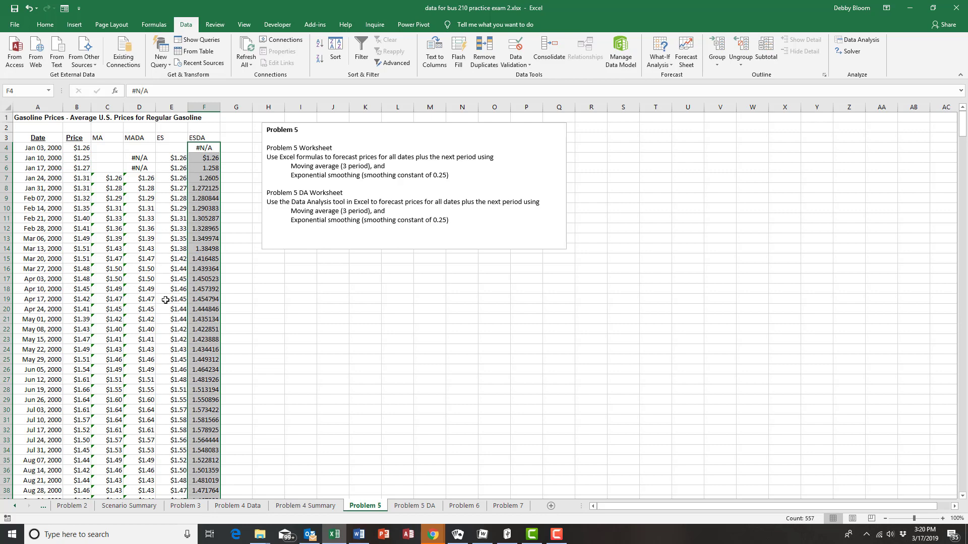
Step: Format the whole ES column E as Number with 5 decimal places, then deselect it
left_click(180, 106)
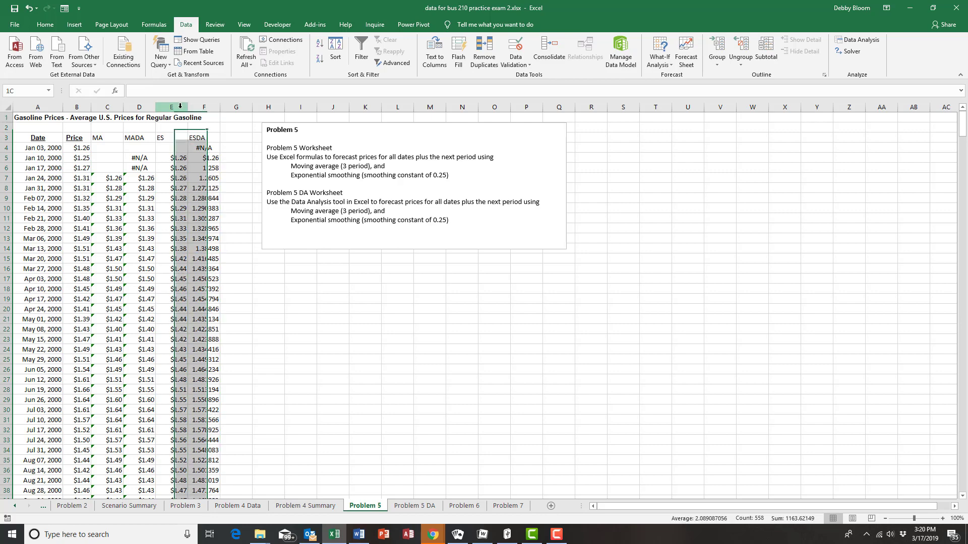
left_click(45, 25)
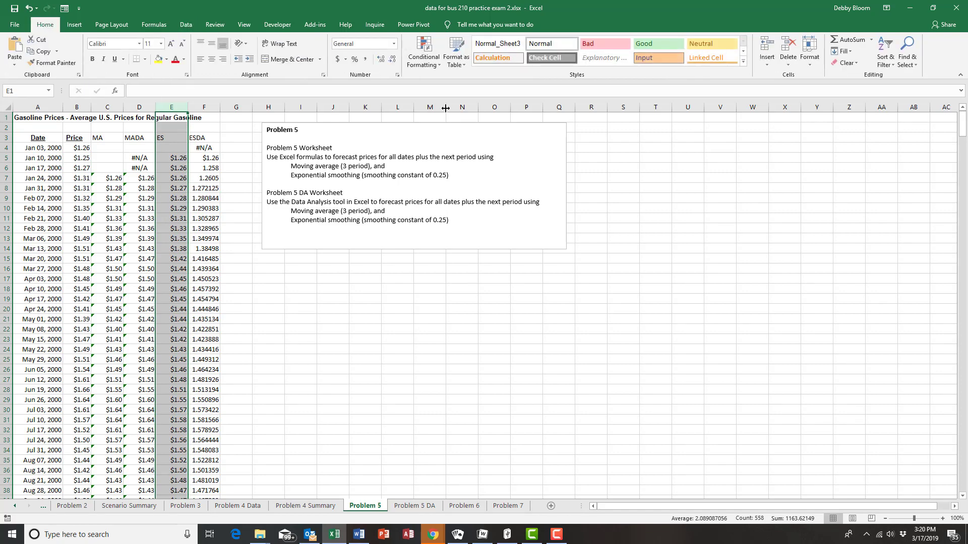
left_click(398, 76)
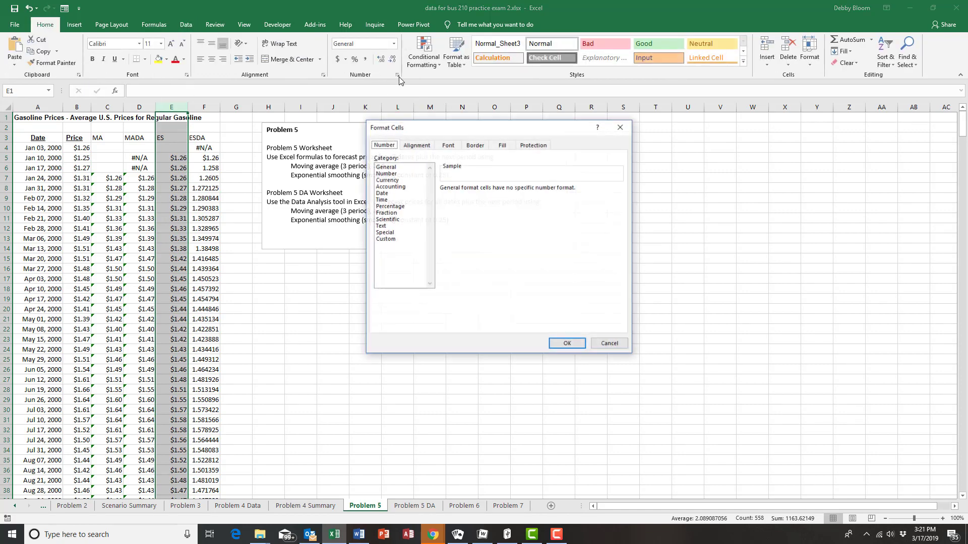
left_click(396, 175)
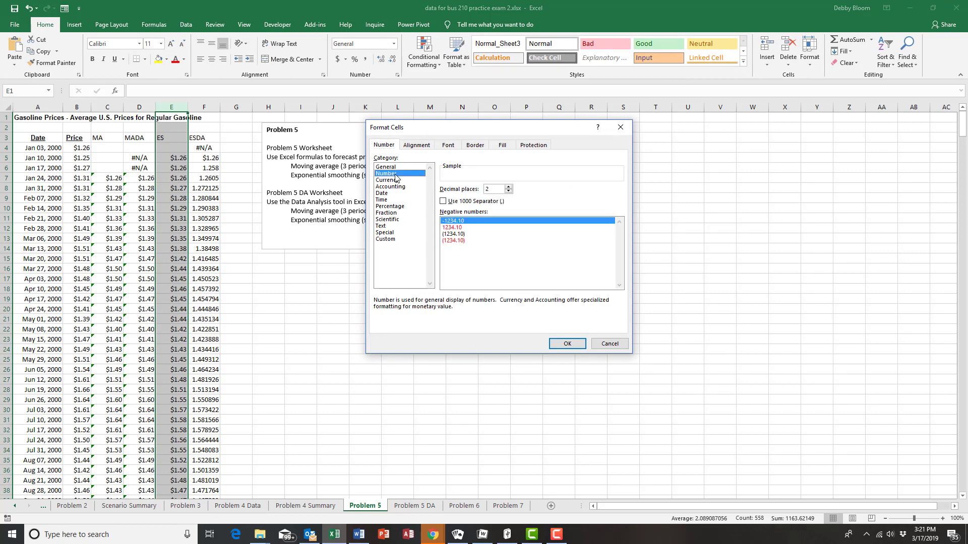
left_click(509, 188)
left_click(509, 187)
left_click(509, 187)
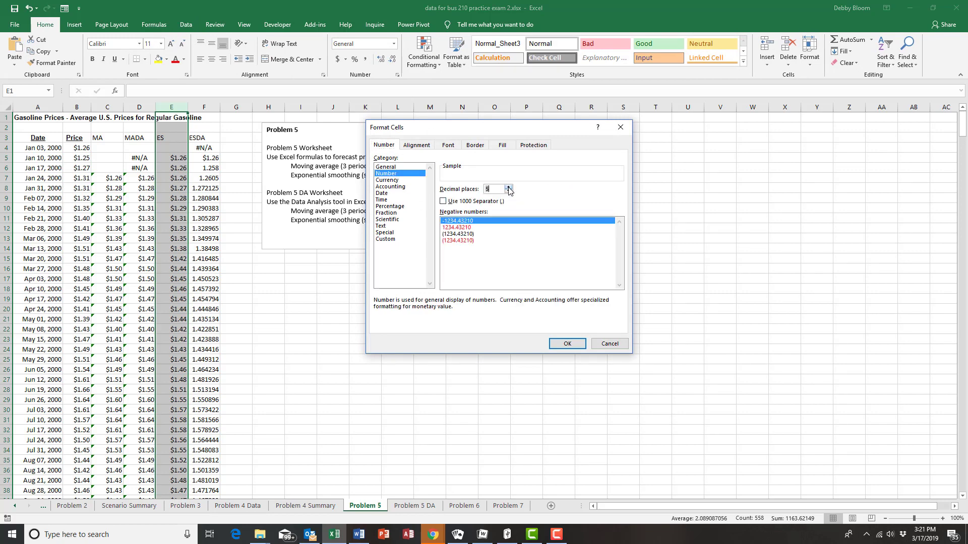
left_click(568, 347)
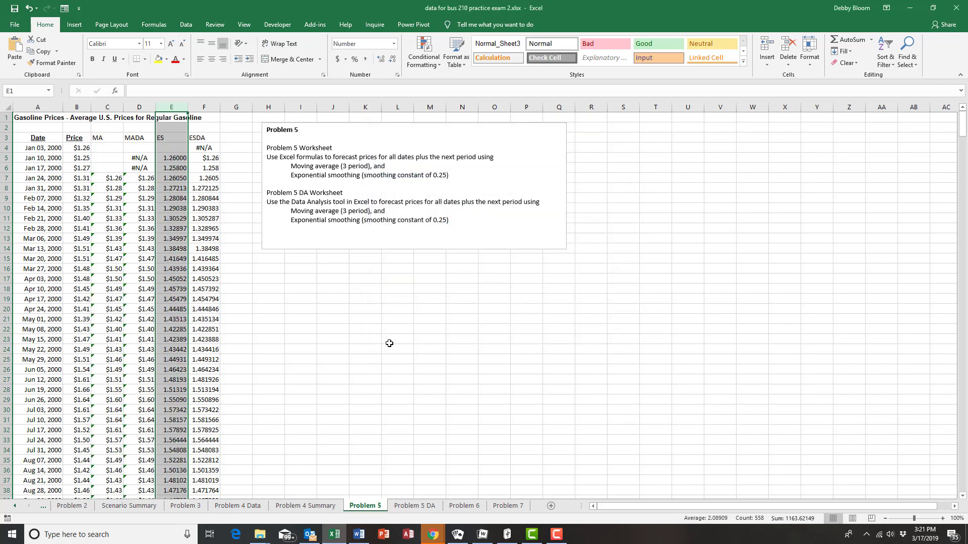
left_click(389, 343)
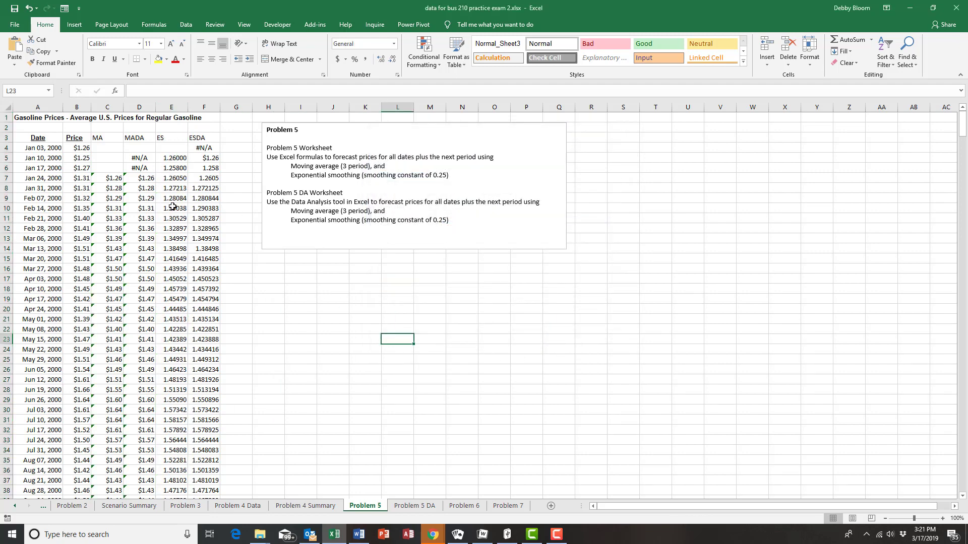